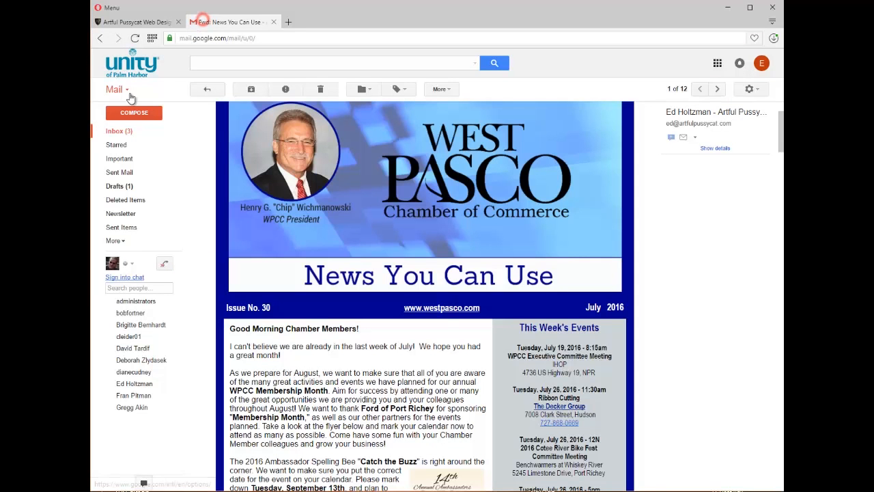
Switch to the Gmail inbox and open Google Calendar from its Google apps.
{"action": "left_click", "coordinate": [199, 22]}
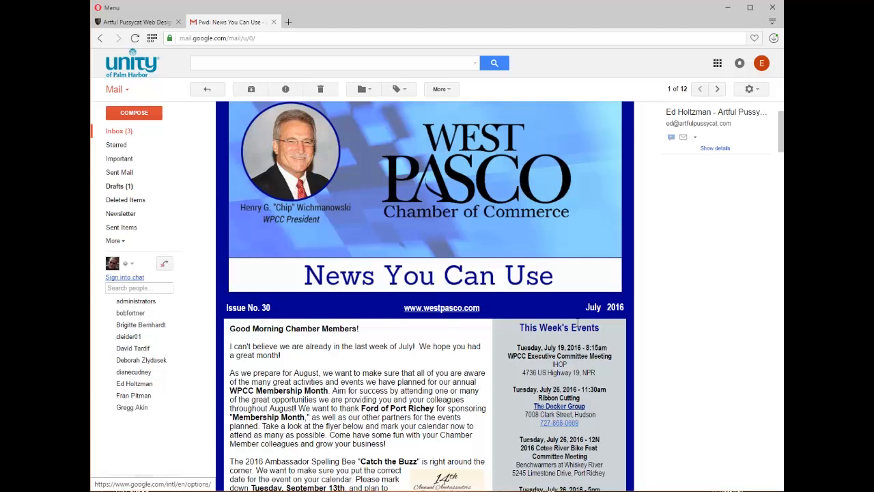
{"action": "left_click", "coordinate": [718, 65]}
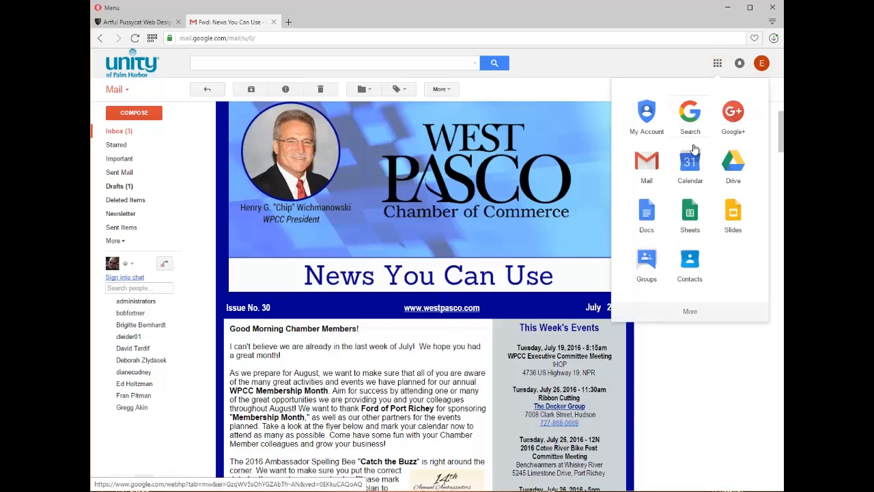
{"action": "left_click", "coordinate": [690, 173]}
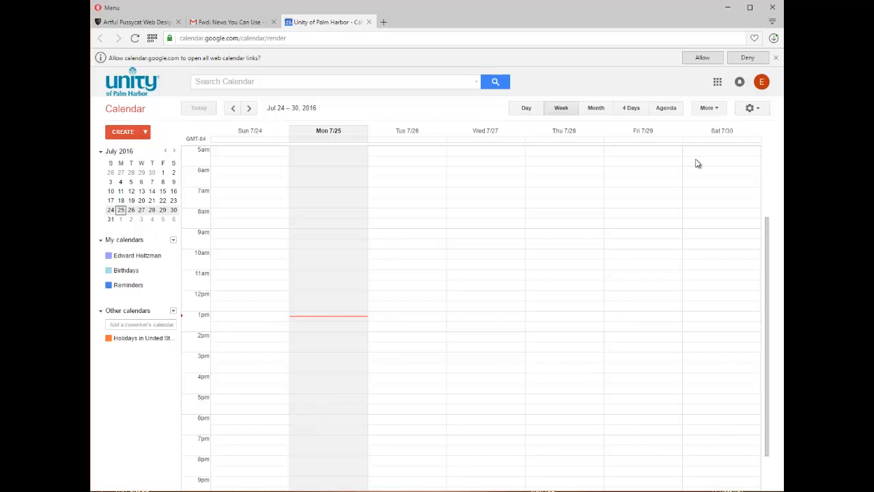
Create a new calendar named "Chamber Events" from the calendar settings.
{"action": "left_click", "coordinate": [756, 114]}
{"action": "left_click", "coordinate": [714, 189]}
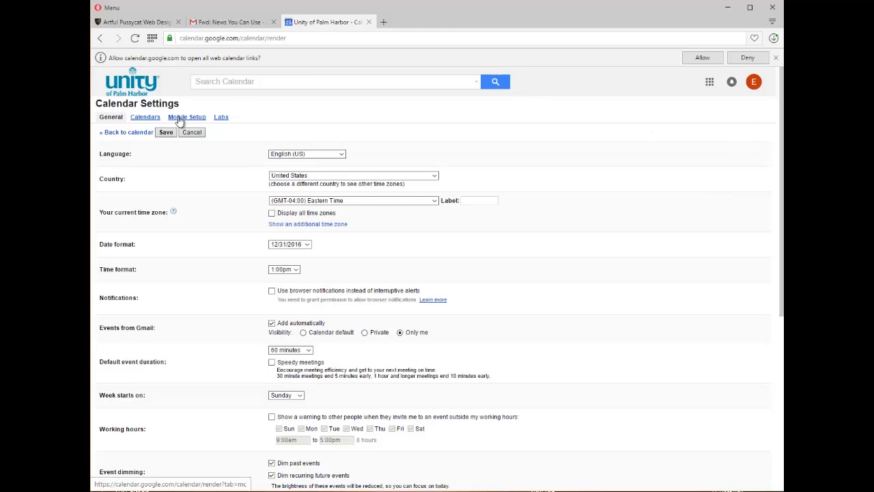
{"action": "left_click", "coordinate": [155, 118]}
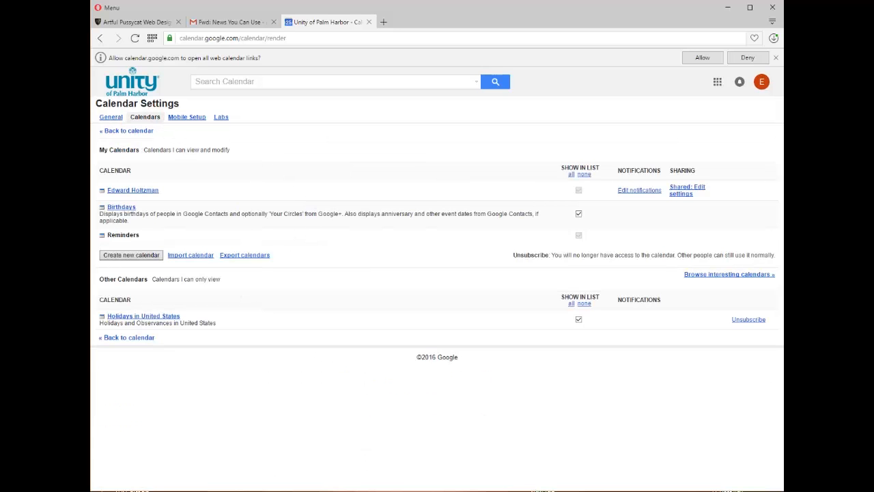
{"action": "left_click", "coordinate": [122, 254]}
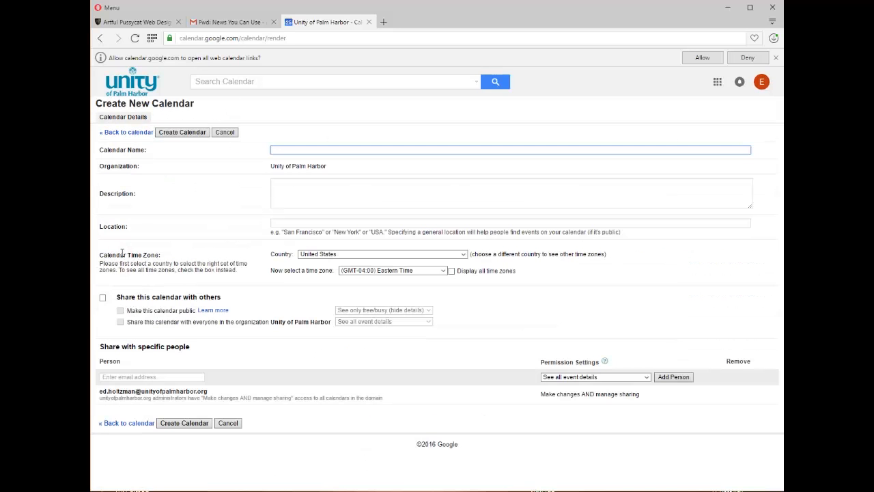
{"action": "left_click", "coordinate": [290, 149]}
{"action": "type", "text": "Chamber Events"}
{"action": "left_click", "coordinate": [184, 423]}
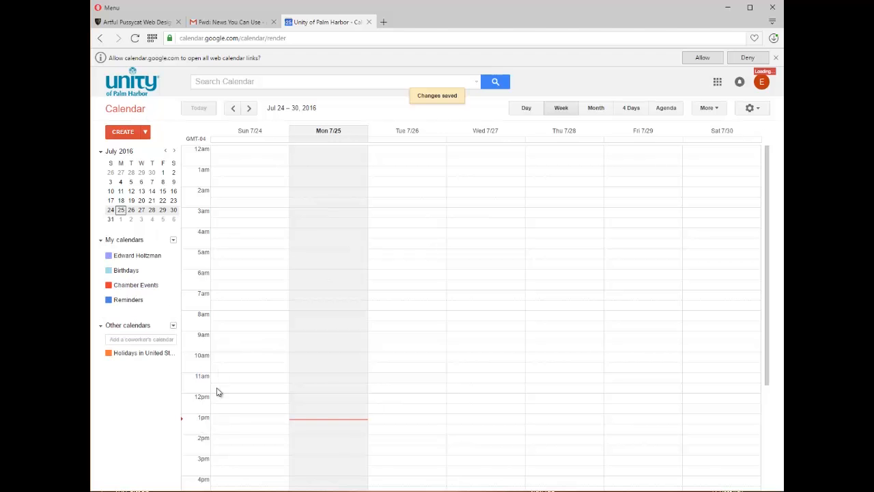
Open the West Pasco Chamber of Commerce website, westpasco.com, in a new browser tab.
{"action": "left_click", "coordinate": [384, 23]}
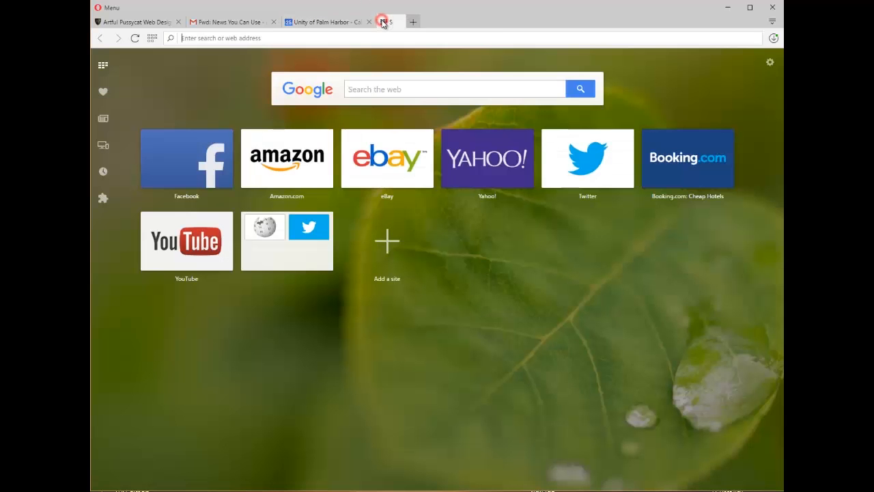
{"action": "left_click", "coordinate": [387, 39]}
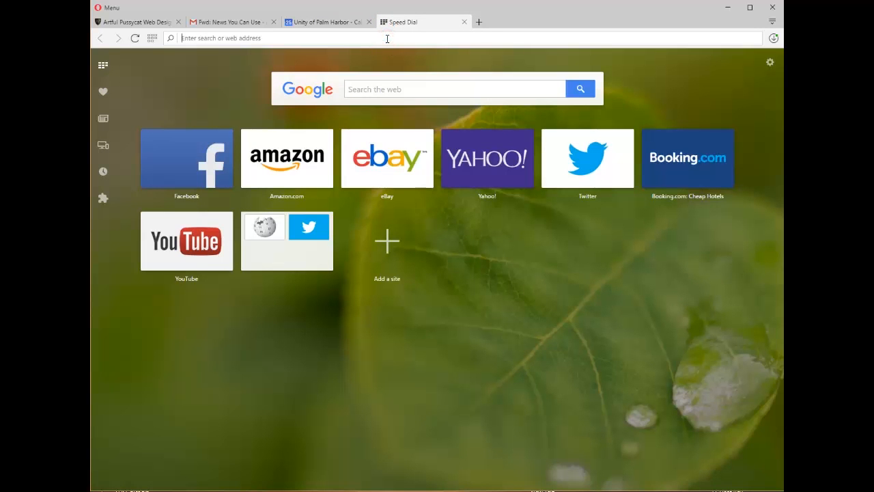
{"action": "type", "text": "west"}
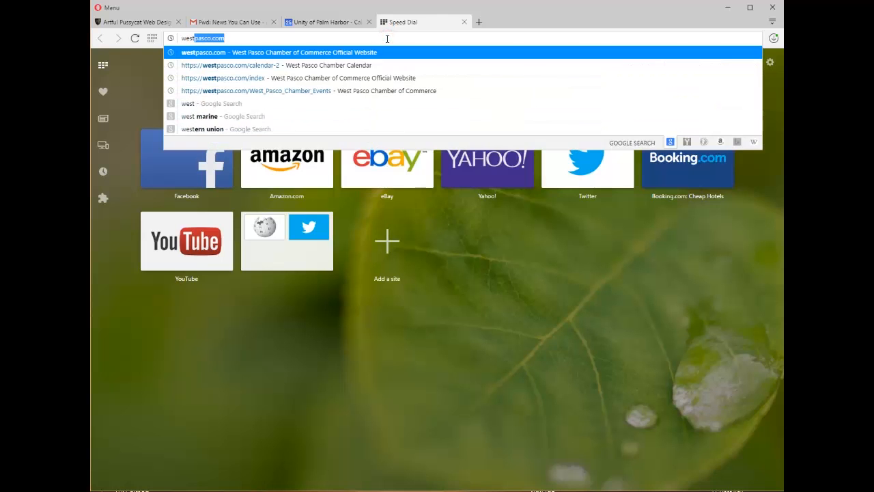
{"action": "key", "text": "Return"}
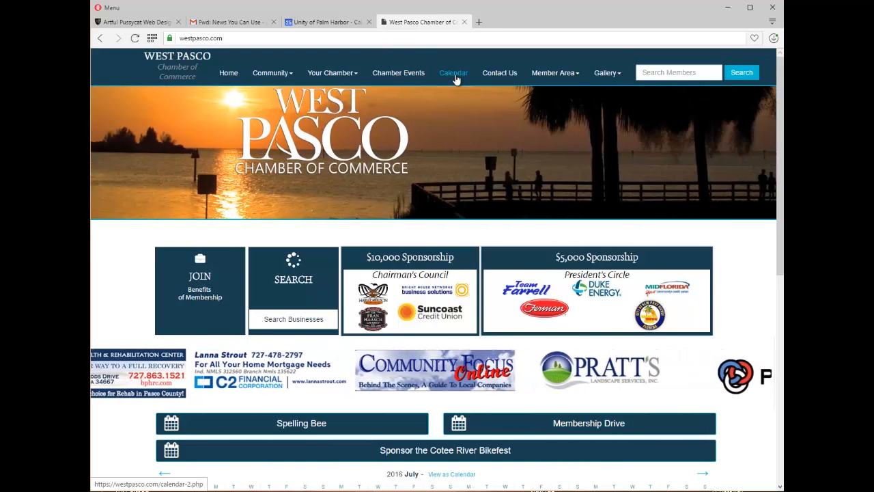
Download the event calendar from the site's calendar page, saving it in the Demo folder as event_calendar (1).ics.
{"action": "left_click", "coordinate": [455, 75]}
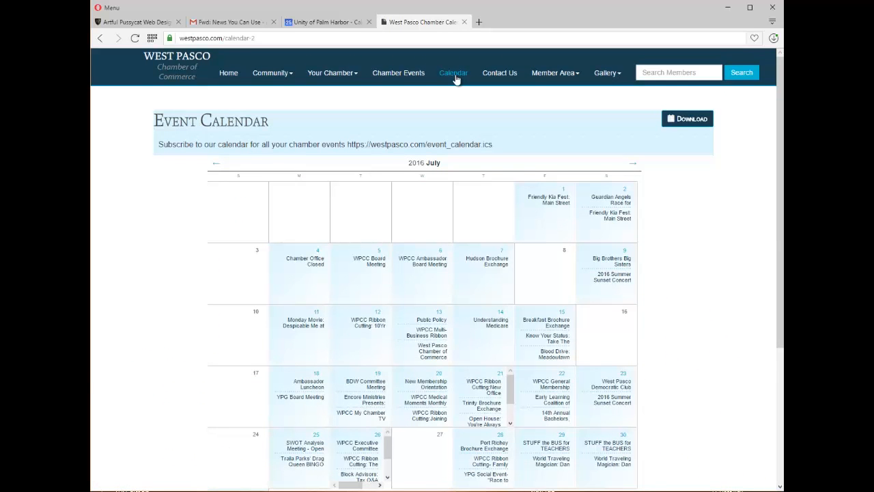
{"action": "left_click", "coordinate": [681, 128]}
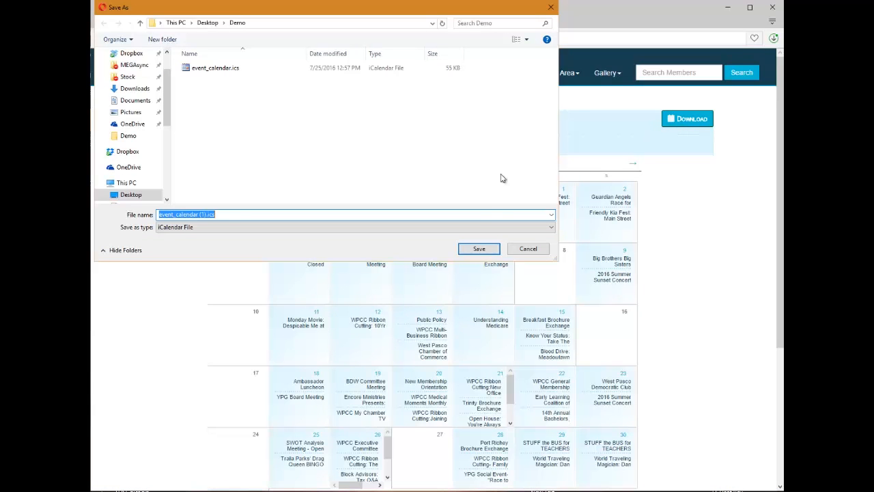
{"action": "left_click", "coordinate": [486, 249]}
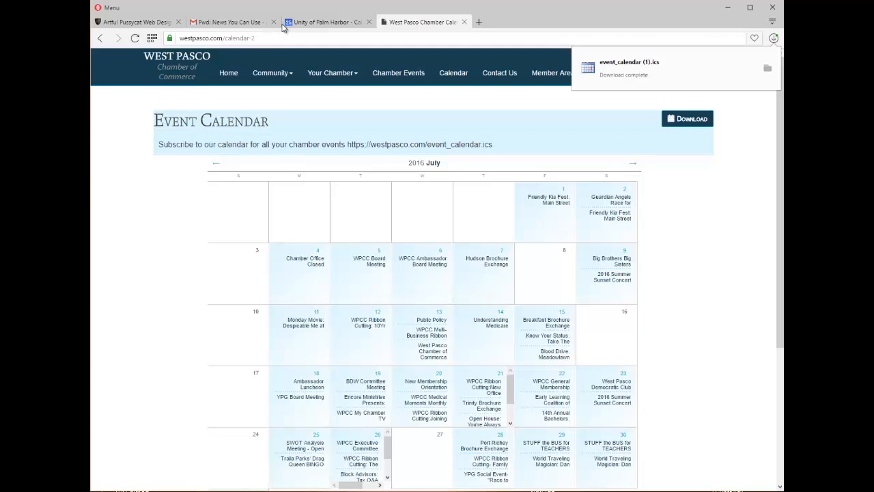
Return to Google Calendar and open the calendar import dialog from the calendar settings.
{"action": "left_click", "coordinate": [319, 22]}
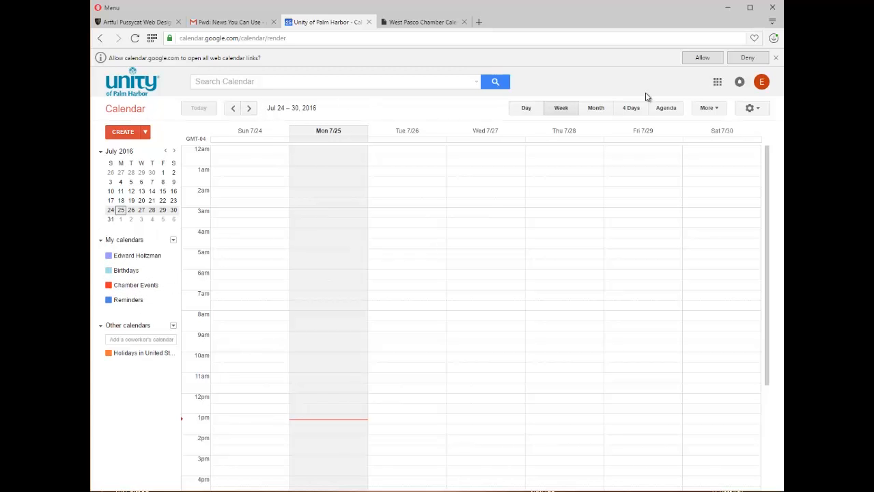
{"action": "left_click", "coordinate": [762, 108]}
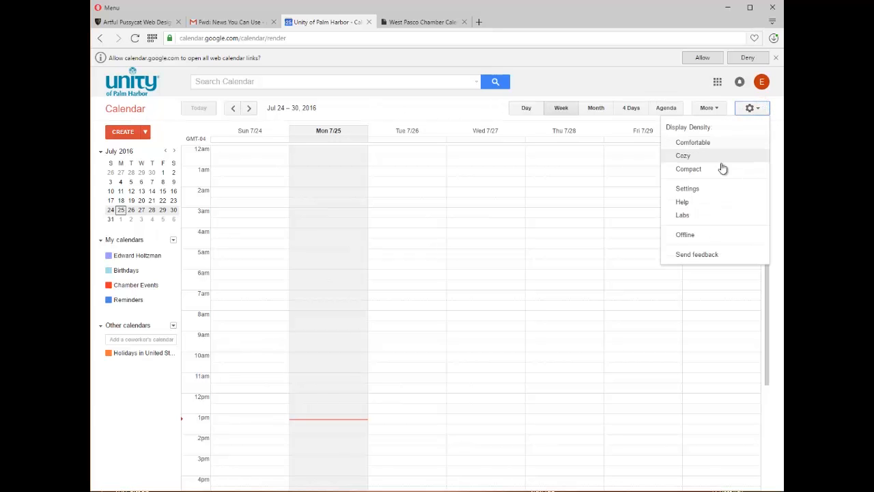
{"action": "left_click", "coordinate": [718, 188]}
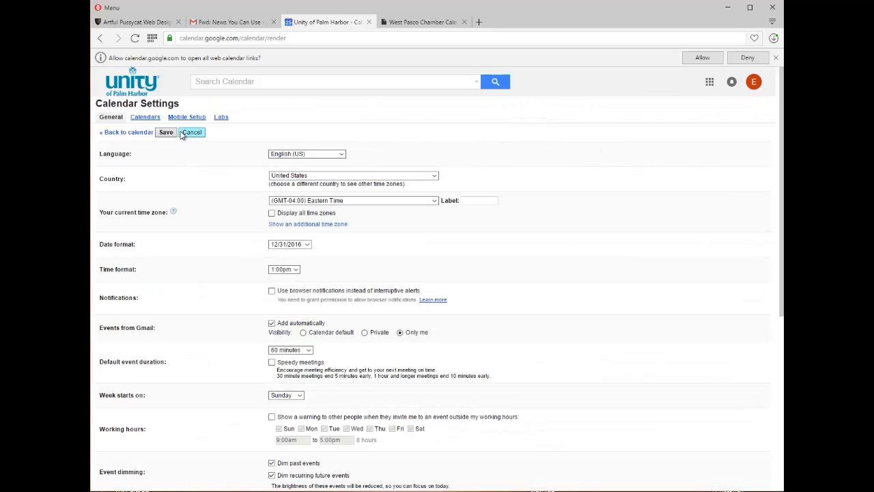
{"action": "left_click", "coordinate": [149, 117]}
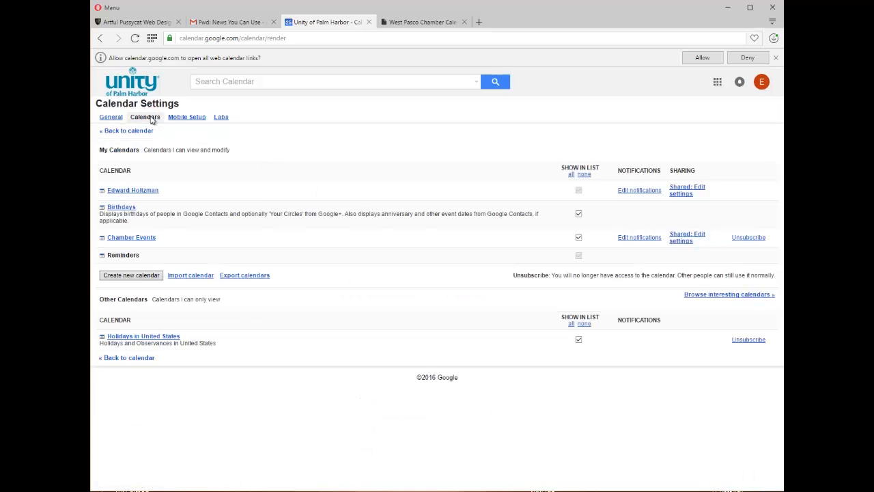
{"action": "left_click", "coordinate": [192, 276]}
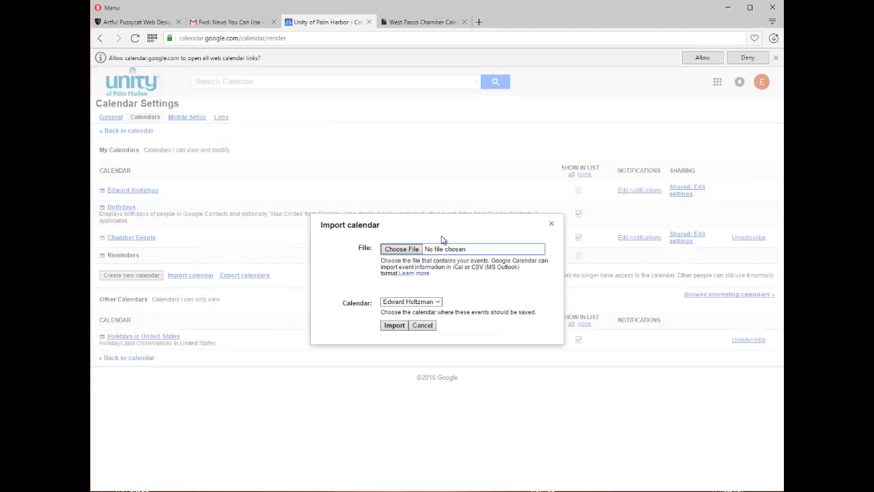
Import event_calendar.ics from the Demo folder into the Chamber Events calendar and dismiss the import summary.
{"action": "left_click", "coordinate": [408, 251]}
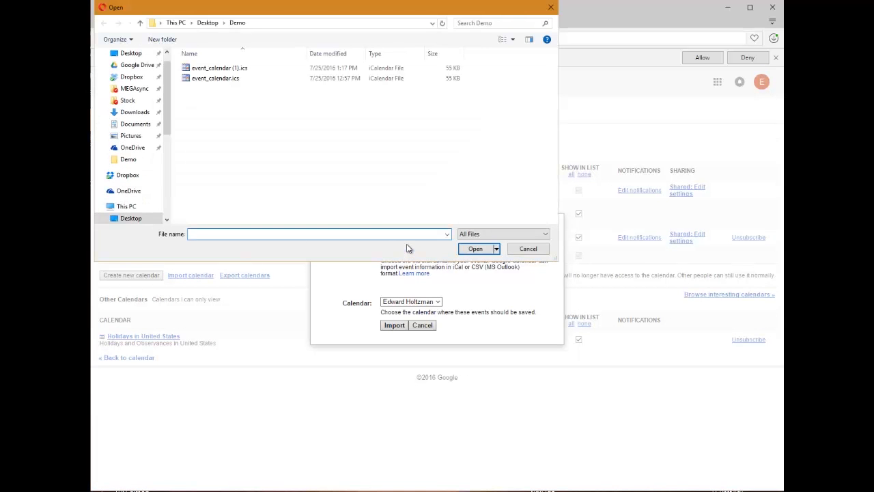
{"action": "left_click", "coordinate": [222, 78]}
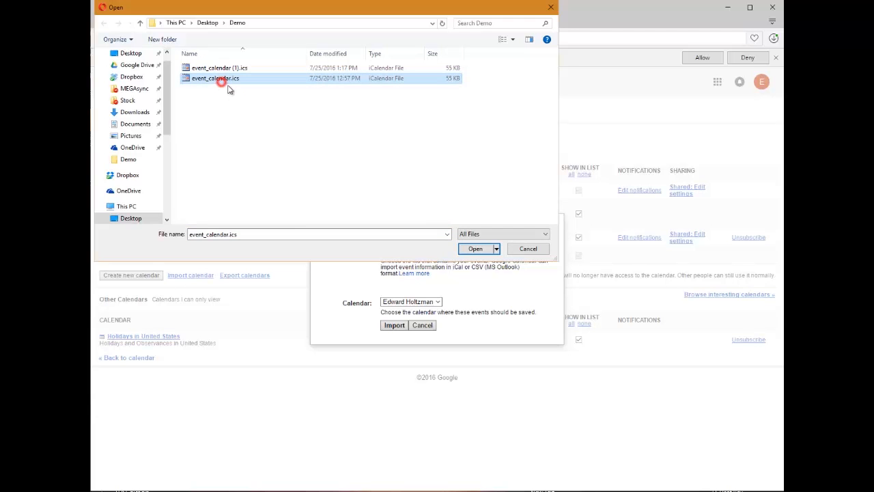
{"action": "left_click", "coordinate": [474, 249]}
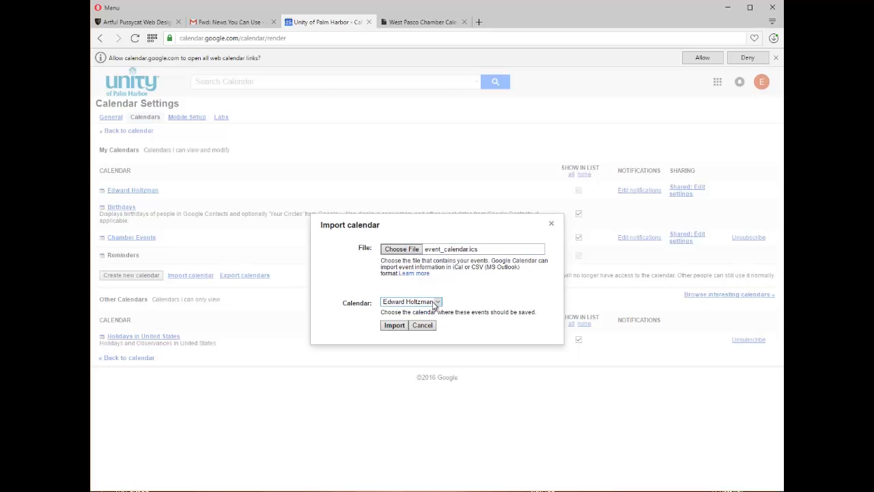
{"action": "left_click", "coordinate": [437, 303]}
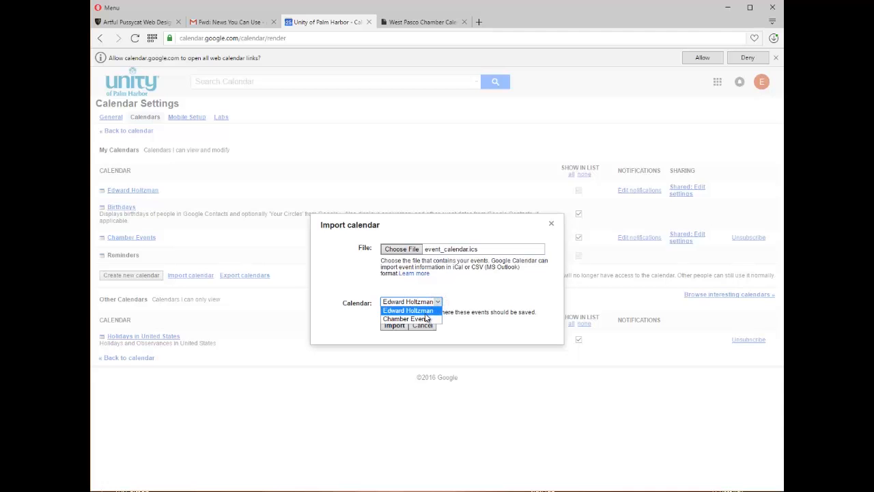
{"action": "left_click", "coordinate": [430, 319]}
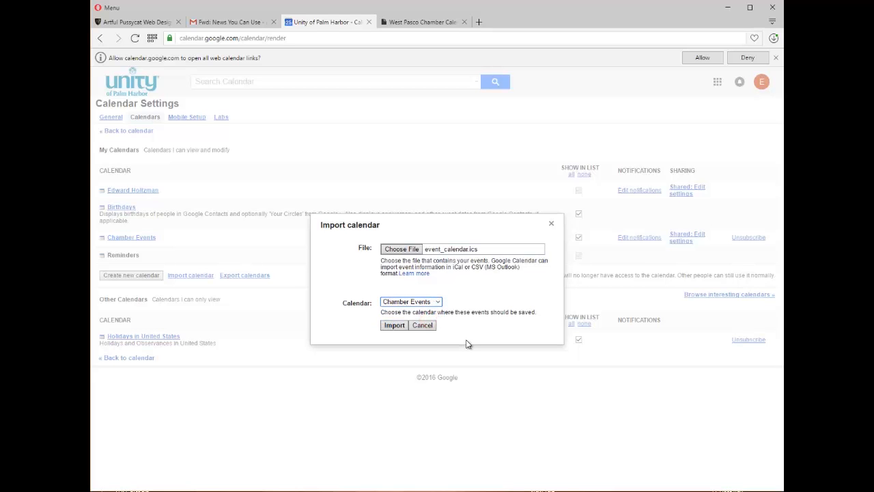
{"action": "left_click", "coordinate": [385, 327]}
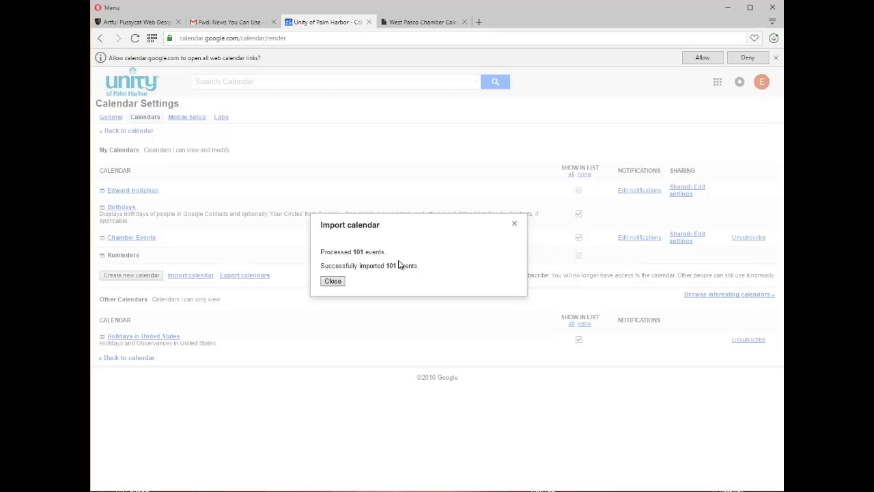
{"action": "left_click", "coordinate": [335, 283]}
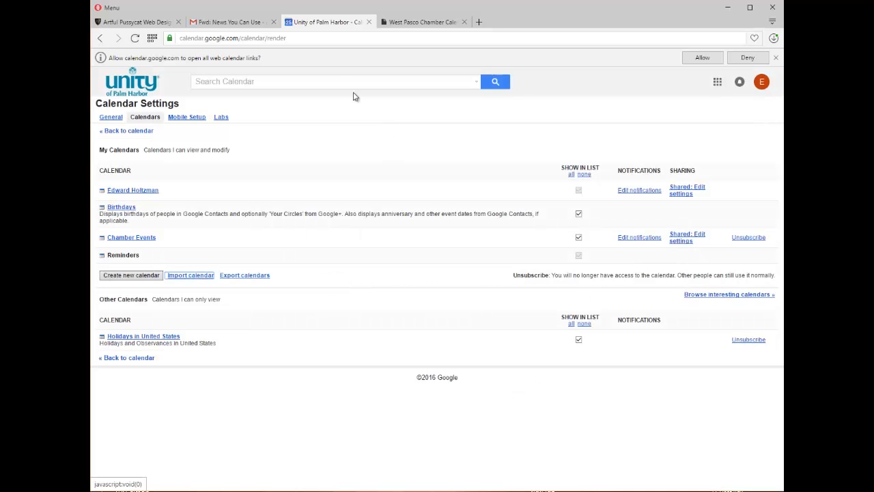
Go back to the week view and review the imported events ahead to Aug 7–13, 2016, returning to Jul 24–30.
{"action": "left_click", "coordinate": [125, 132]}
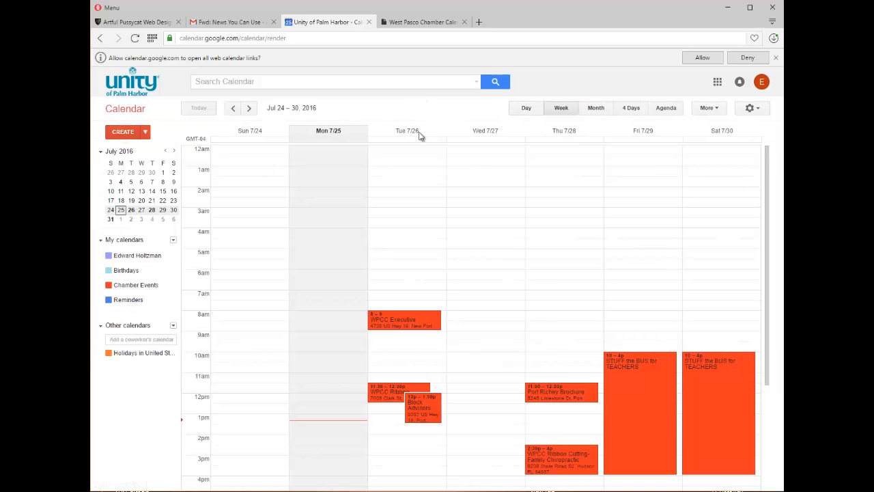
{"action": "scroll", "coordinate": [507, 218], "scroll_direction": "down", "scroll_amount": 2}
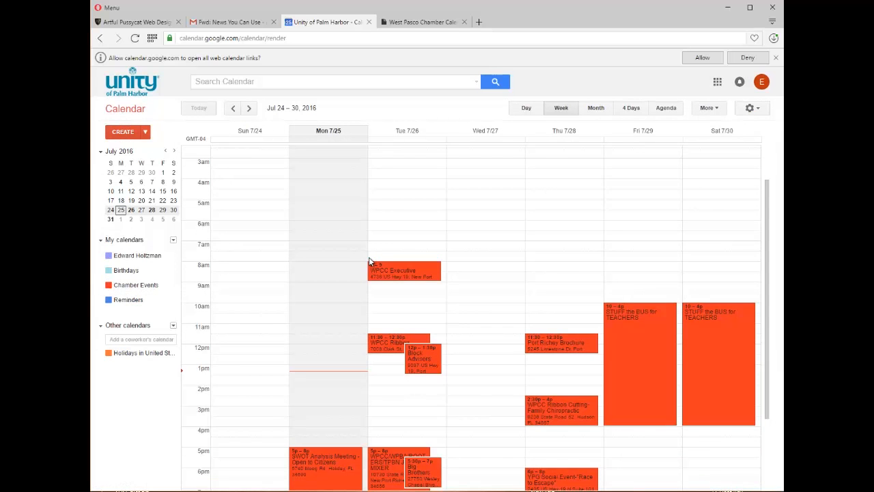
{"action": "scroll", "coordinate": [372, 267], "scroll_direction": "down", "scroll_amount": 3}
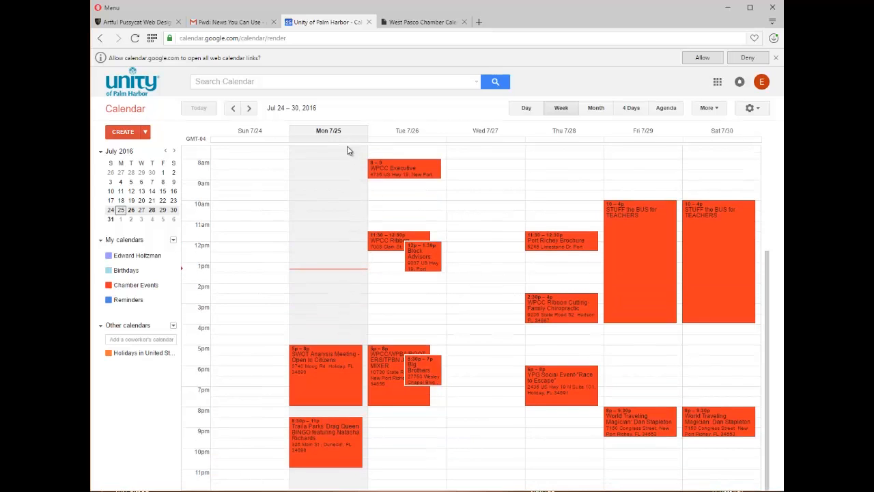
{"action": "left_click", "coordinate": [248, 108]}
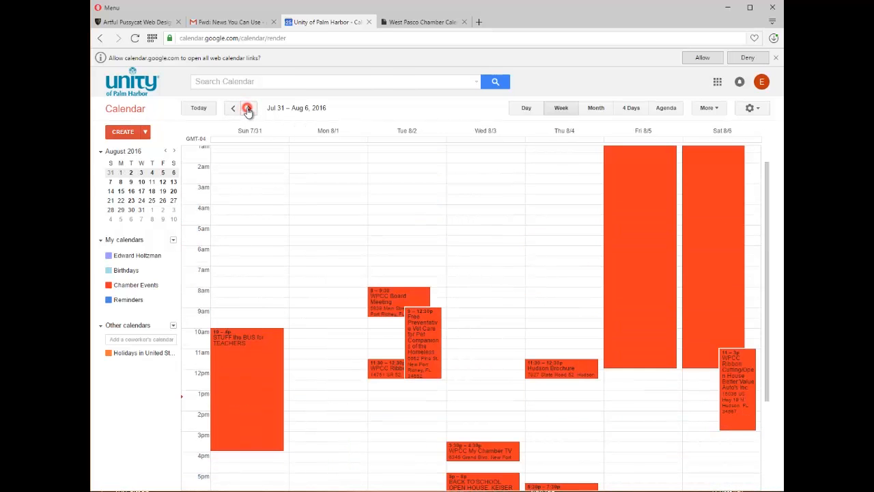
{"action": "left_click", "coordinate": [249, 108]}
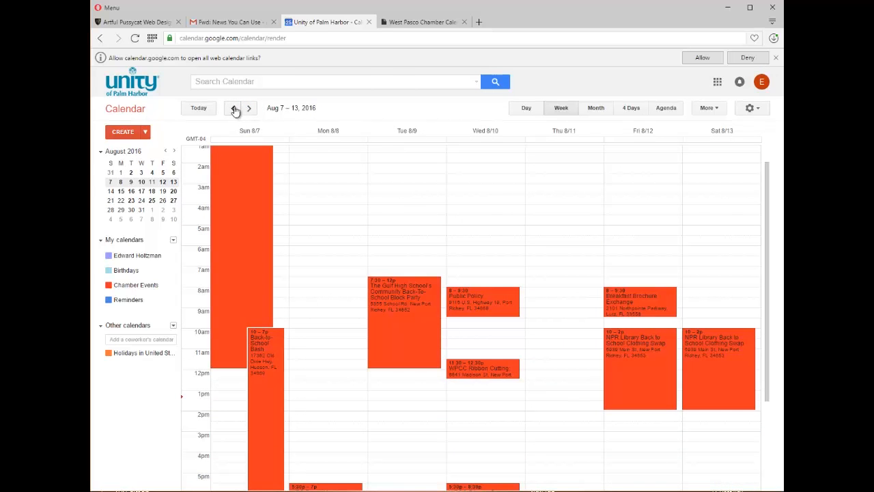
{"action": "left_click", "coordinate": [233, 108]}
{"action": "left_click", "coordinate": [233, 108]}
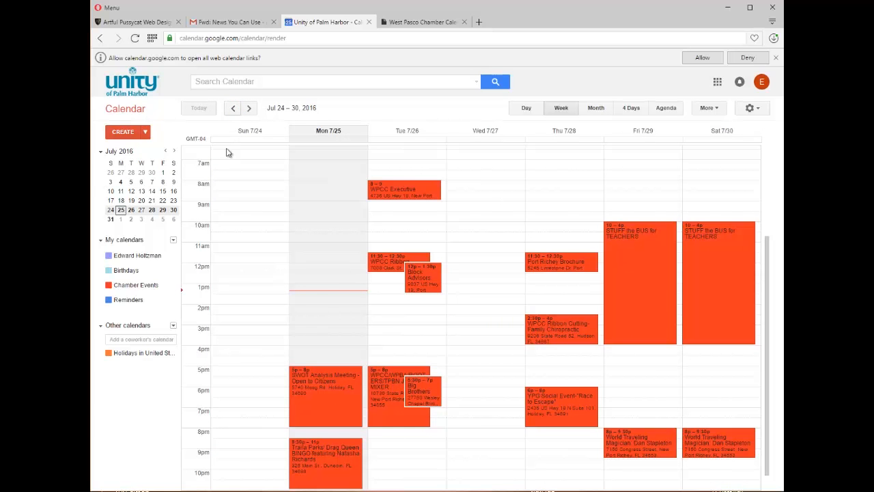
Hide and show the Chamber Events calendar again, and switch to the Artful Pussycat website.
{"action": "left_click", "coordinate": [159, 287]}
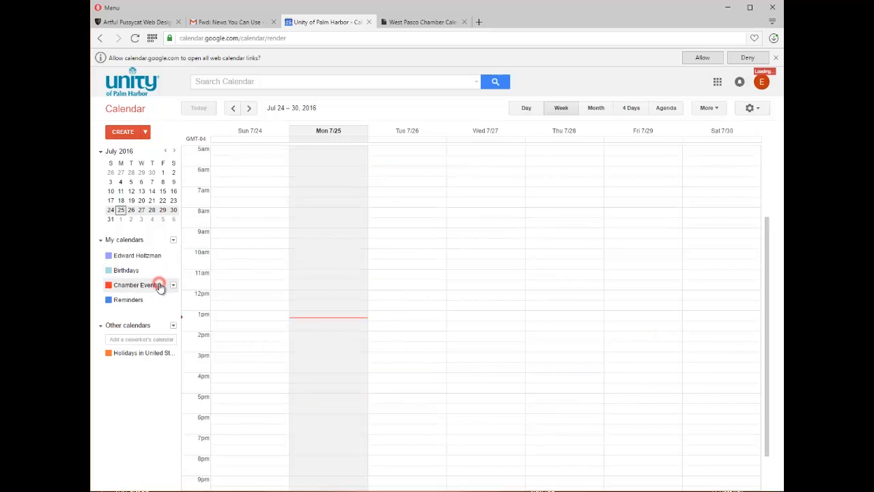
{"action": "left_click", "coordinate": [157, 286]}
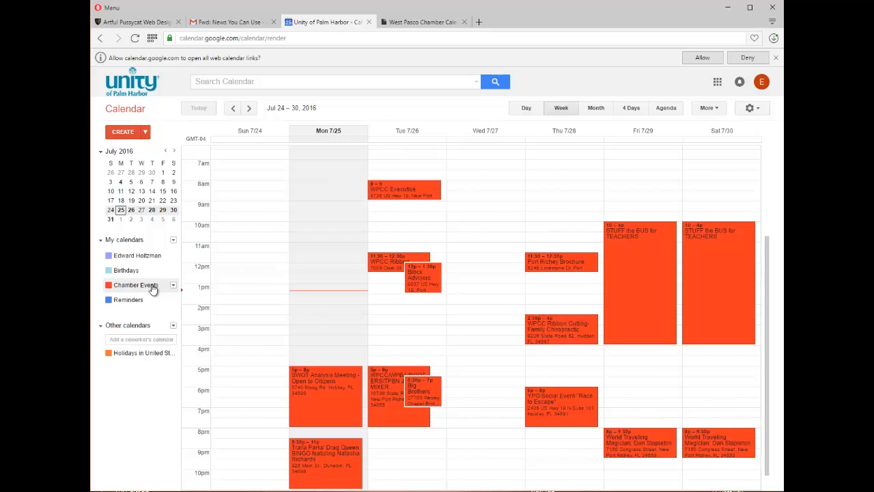
{"action": "left_click", "coordinate": [136, 22]}
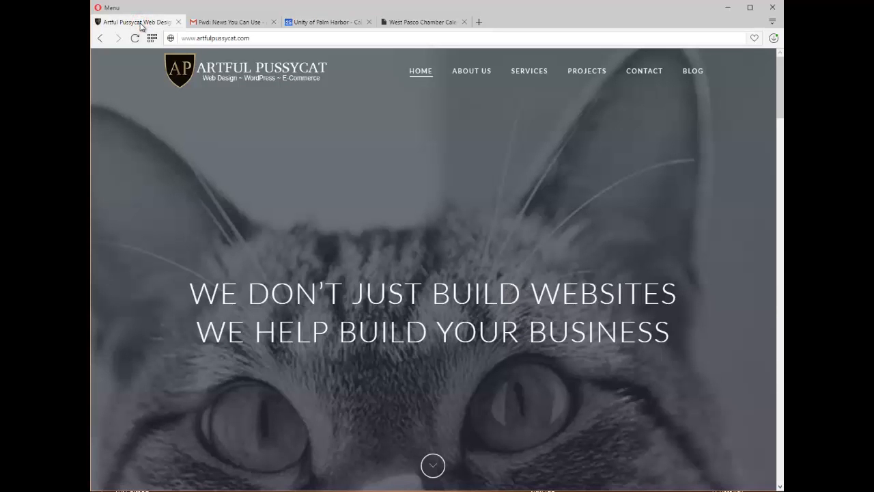